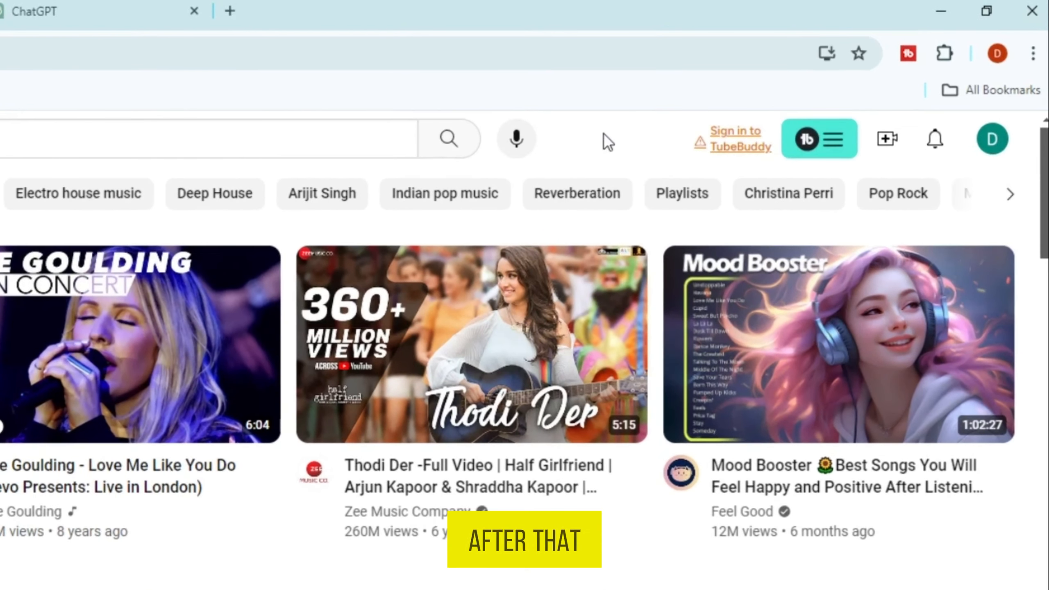
Open YouTube Studio from the account's profile and start a new video upload
click(992, 154)
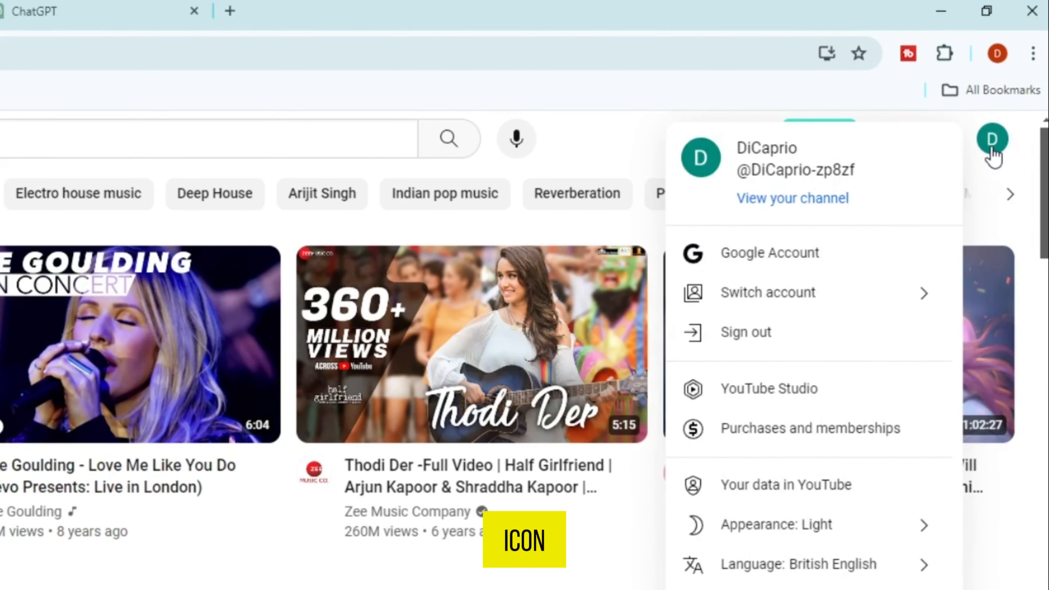
click(808, 391)
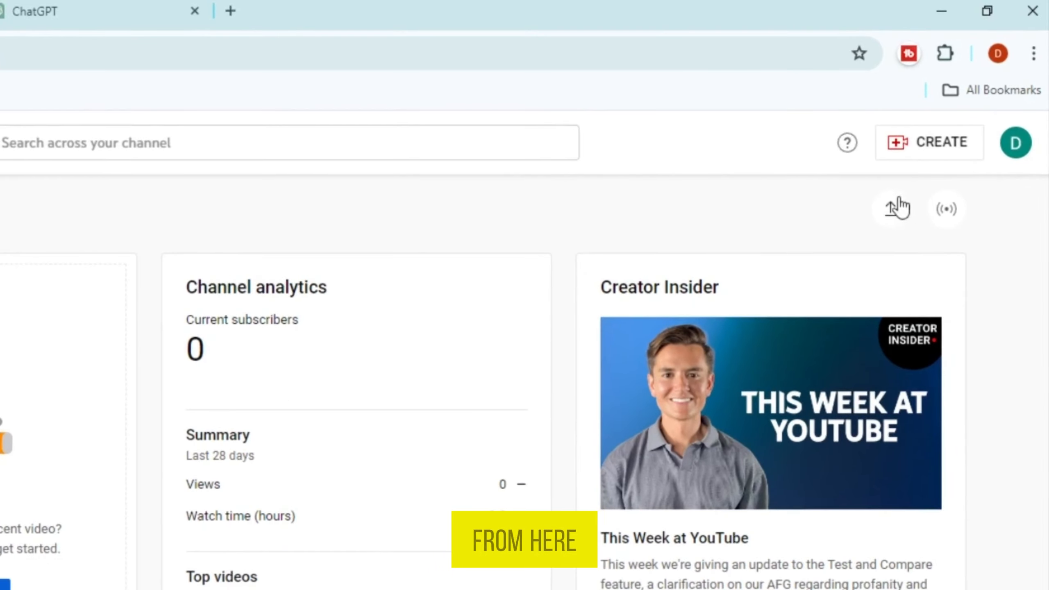
click(892, 217)
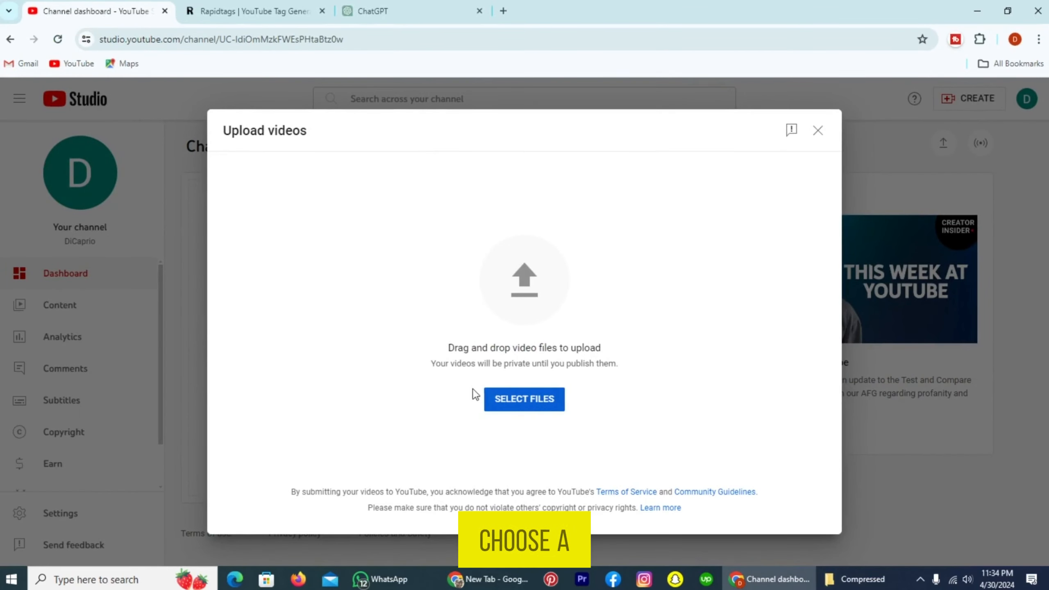
Upload the video "how to create TikTok videos using stop motion effect step by step" from the Compressed folder in File Explorer
click(519, 407)
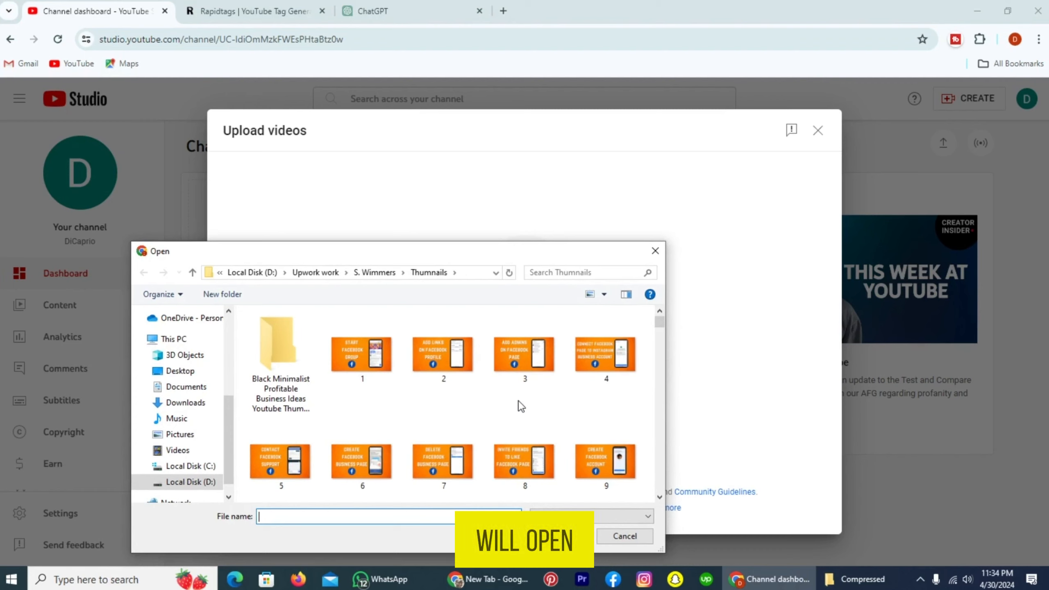
click(657, 254)
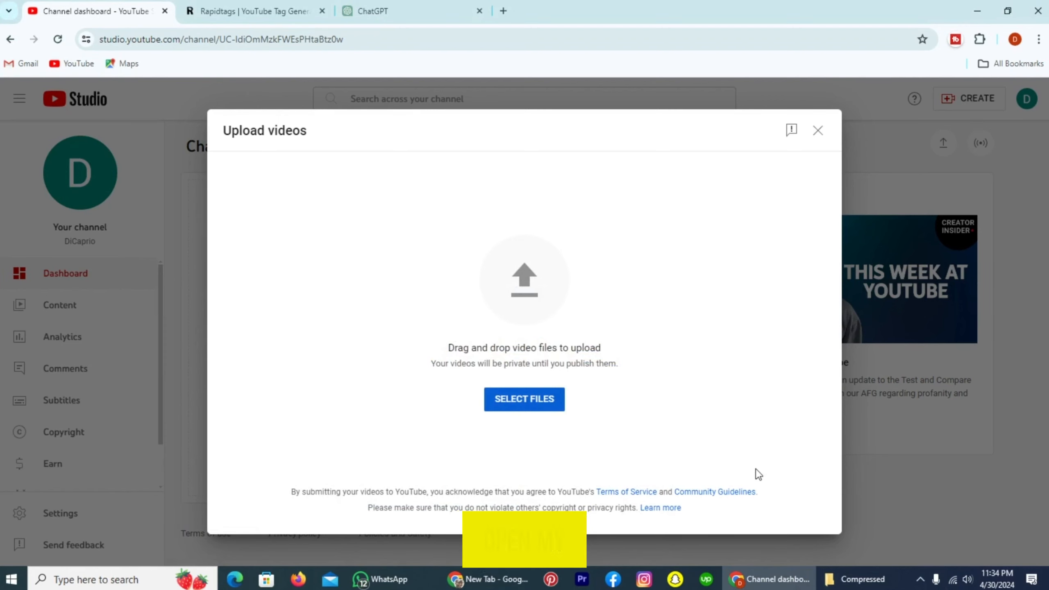
click(855, 579)
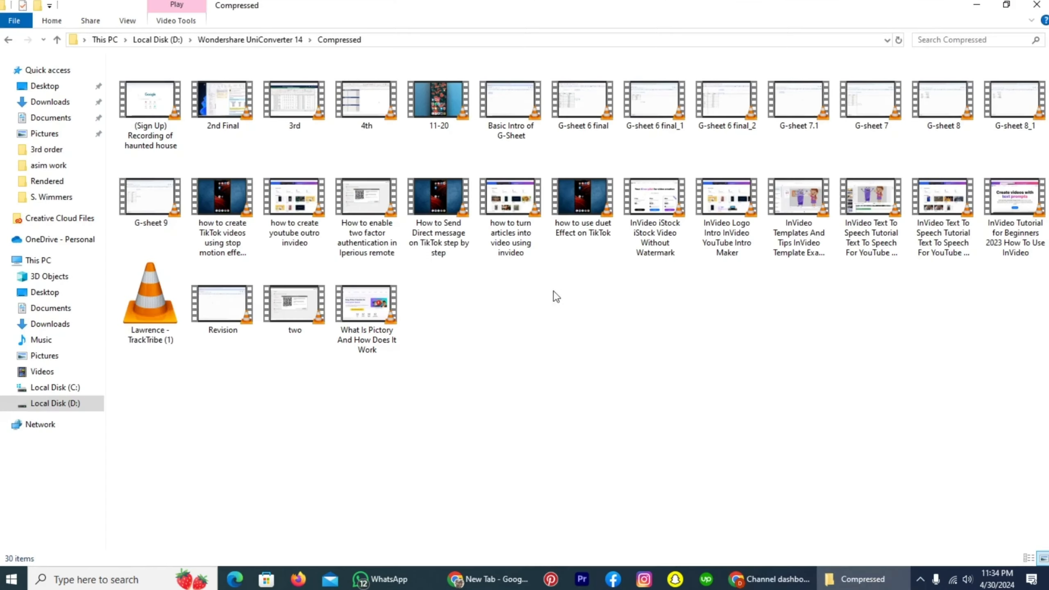
drag(222, 198, 526, 328)
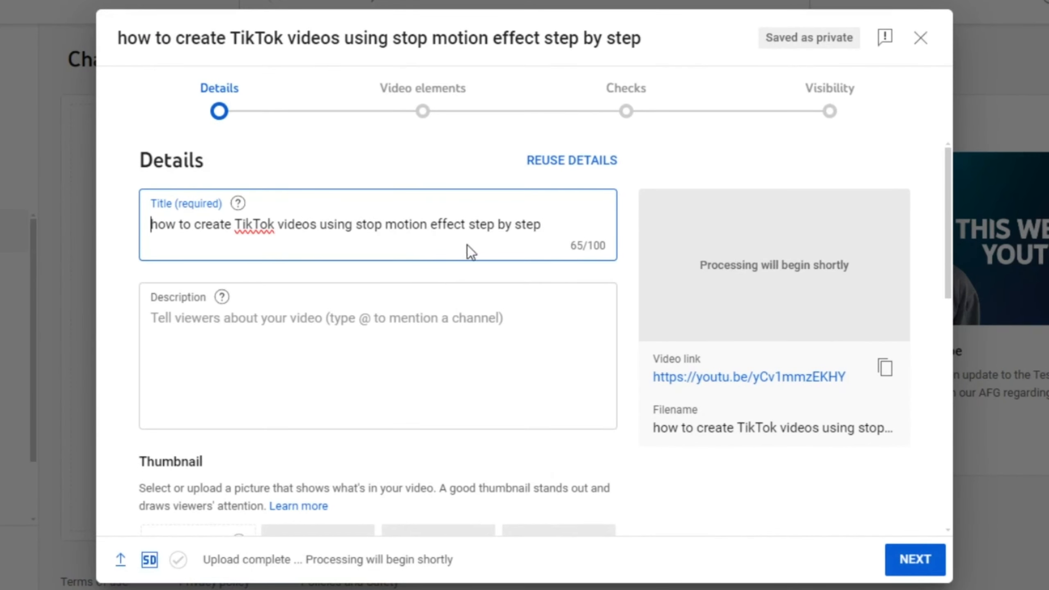
Put parentheses around "step by step" at the end of the video title
click(471, 226)
text(()
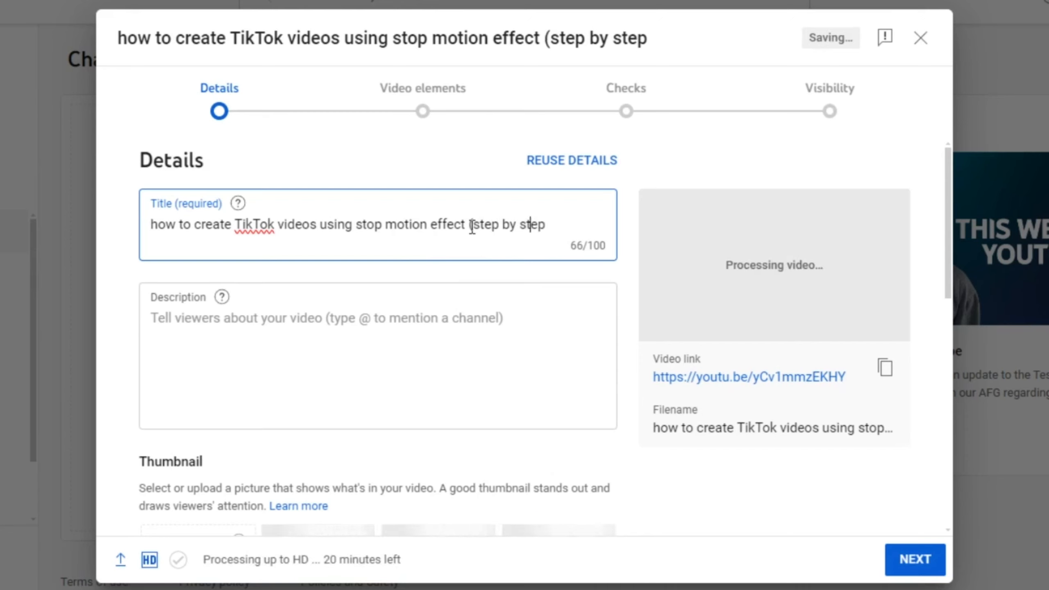
key(End)
text())
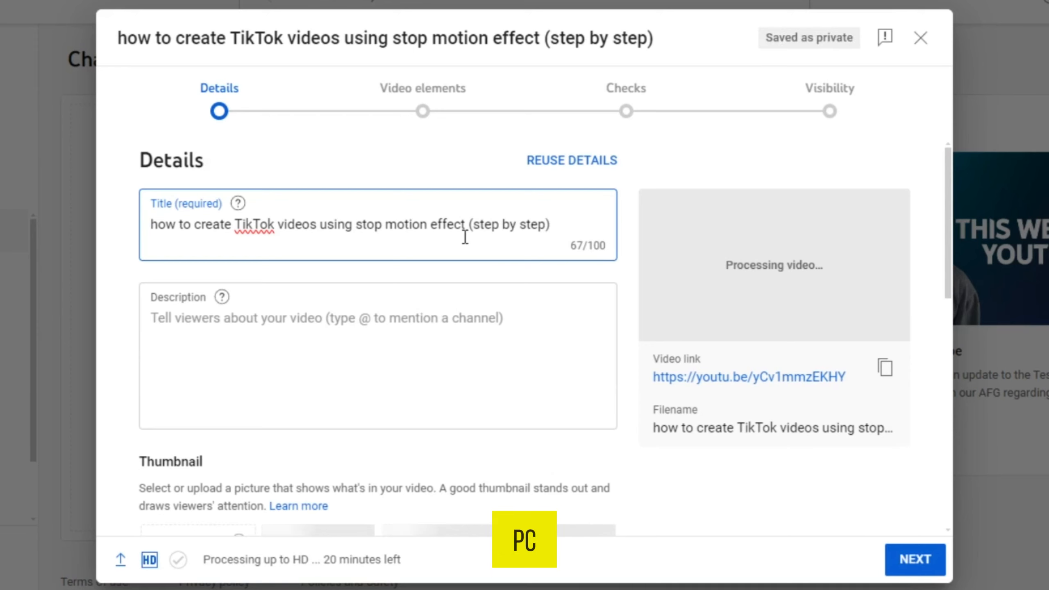
View the empty description field, look at ChatGPT as a source for the text, and return to the YouTube upload
scroll(465, 238, down, 2)
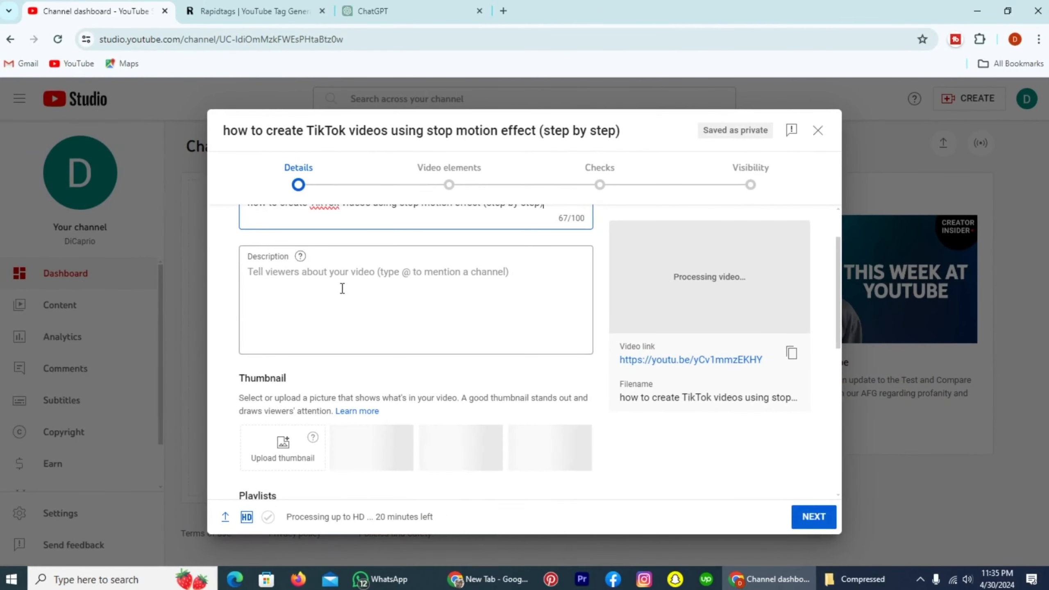
click(422, 11)
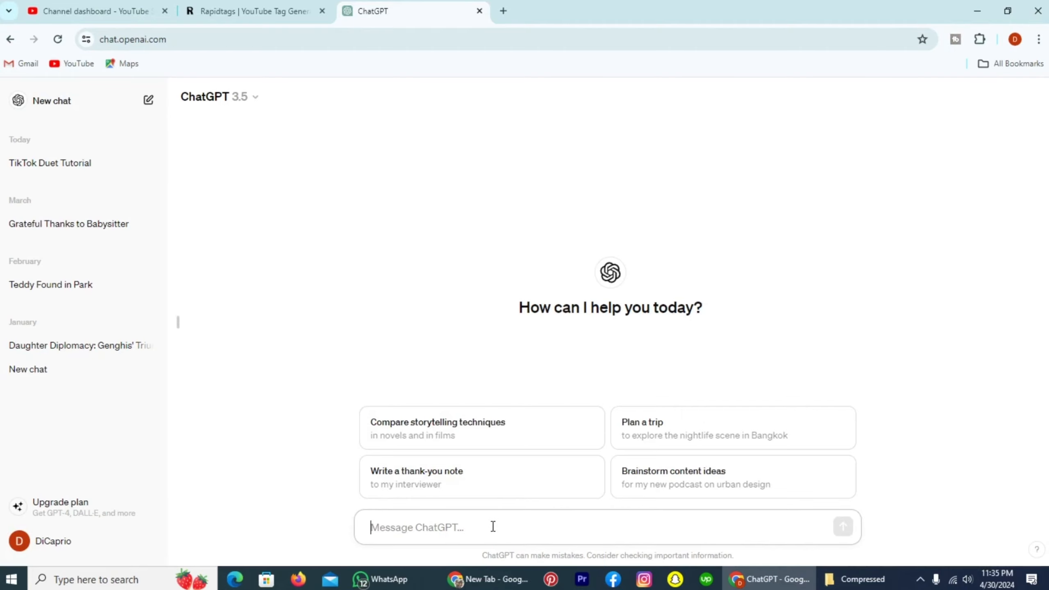
click(107, 18)
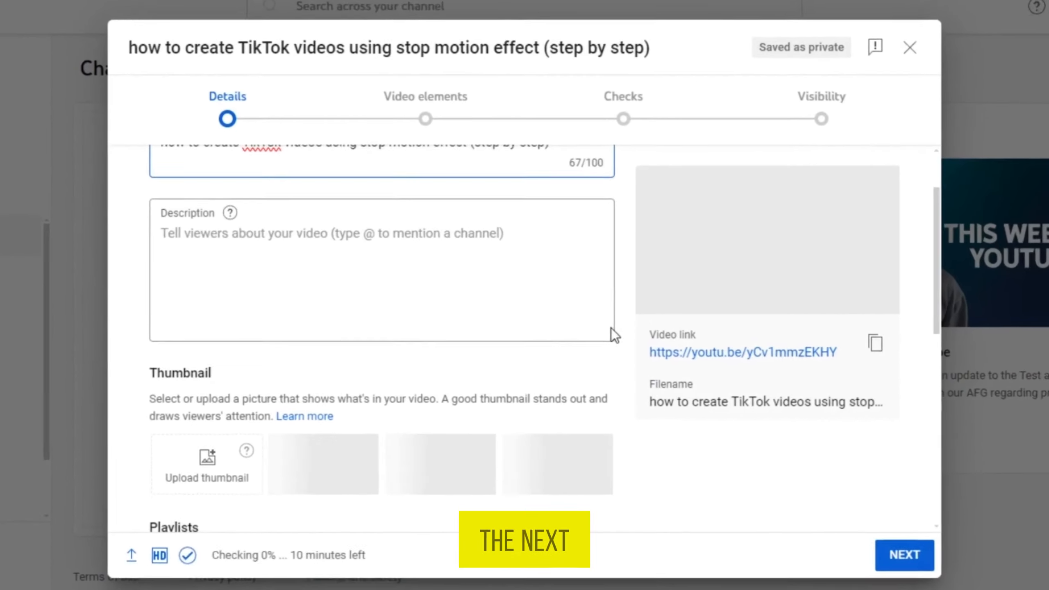
Look through the thumbnail and playlist settings, opening the playlist selection and closing it without choosing one
scroll(612, 330, down, 3)
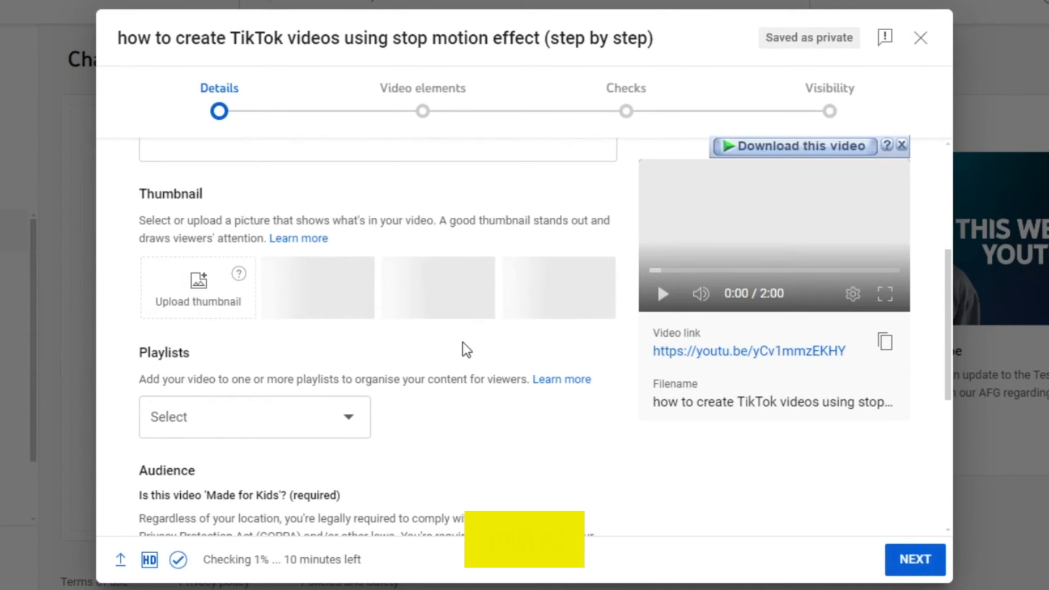
scroll(465, 350, down, 1)
scroll(464, 349, down, 4)
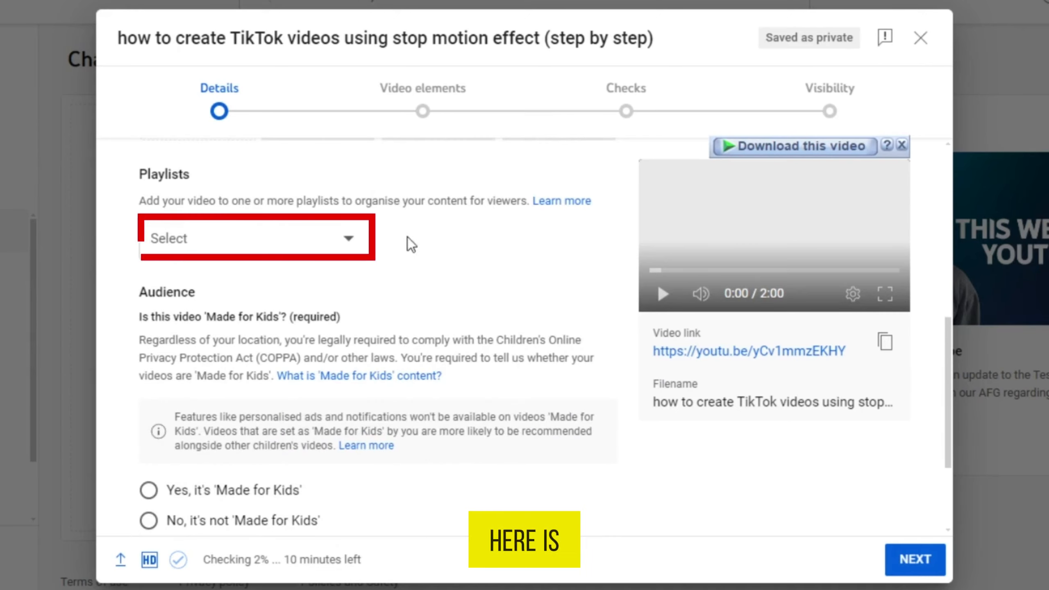
click(349, 238)
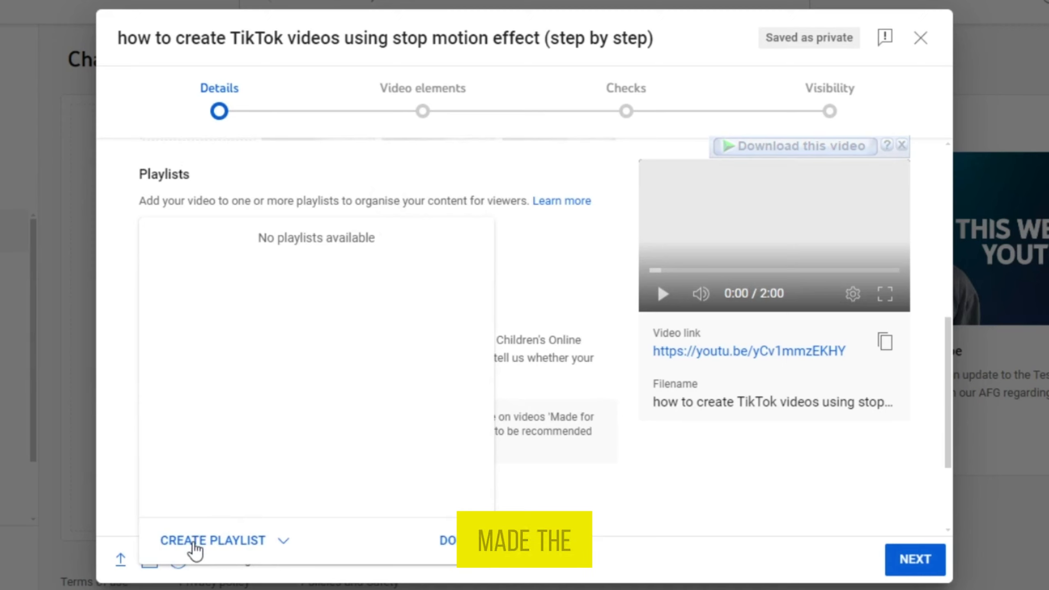
click(515, 281)
Expand the additional video details and go to the Tags section
scroll(515, 280, down, 4)
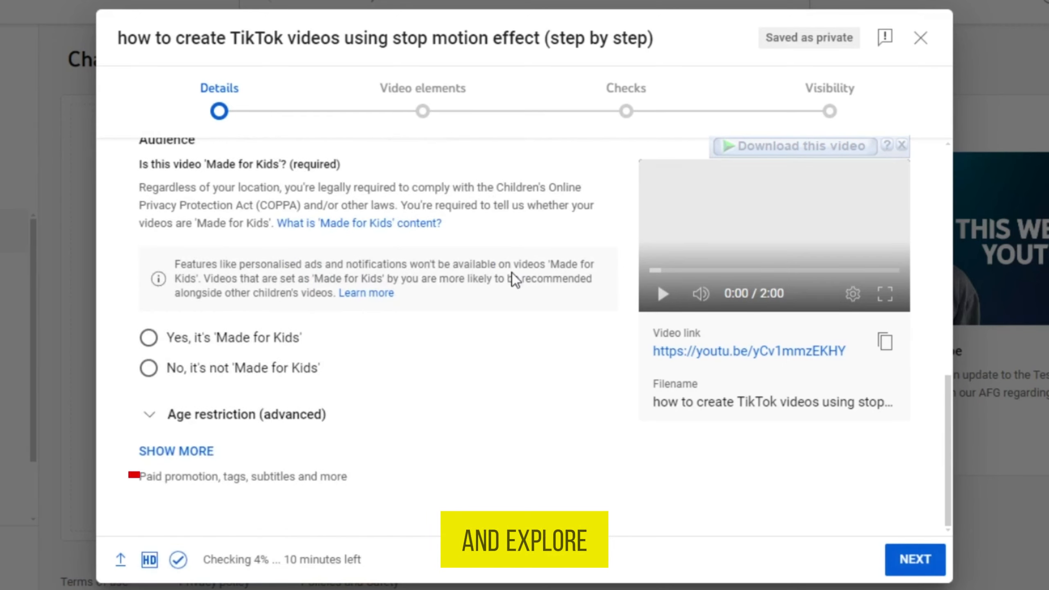
click(186, 454)
scroll(424, 365, down, 10)
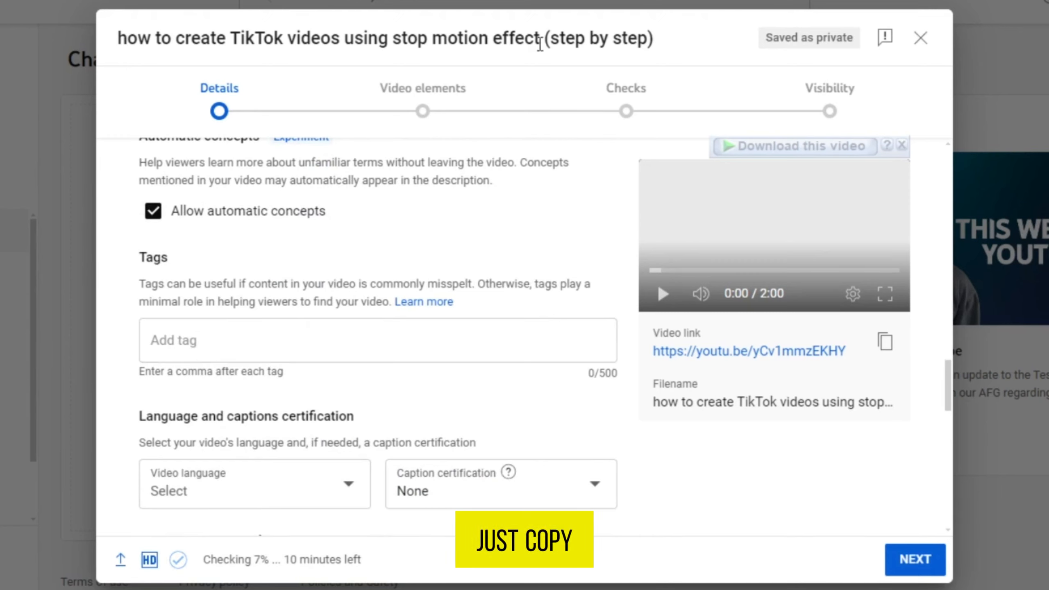
Copy the title text "how to create TikTok videos using stop motion effect" and generate tags from it in Rapidtags
drag(540, 44, 118, 48)
key(ctrl+c)
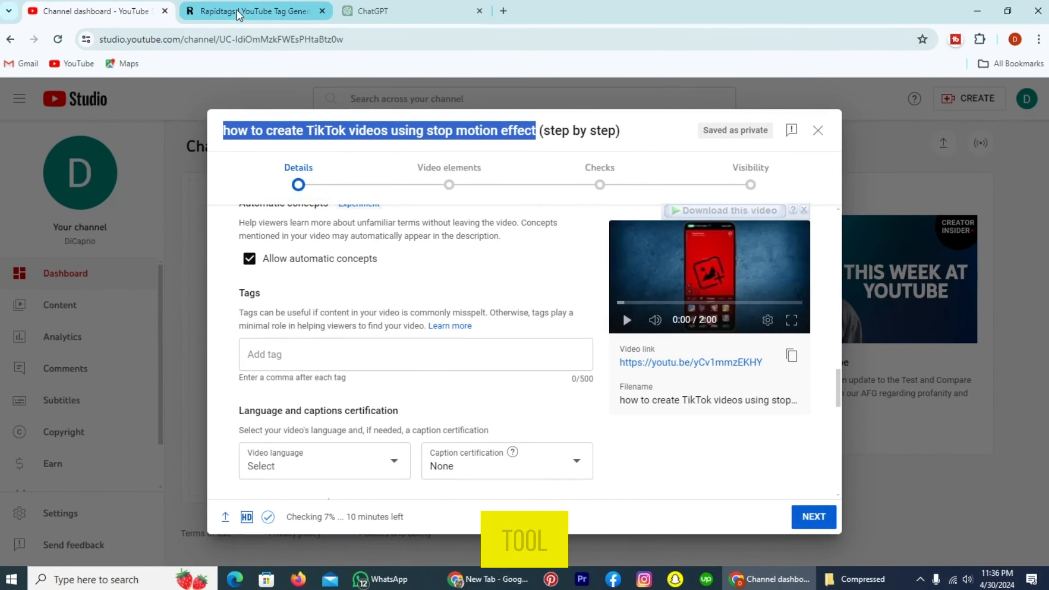
click(236, 10)
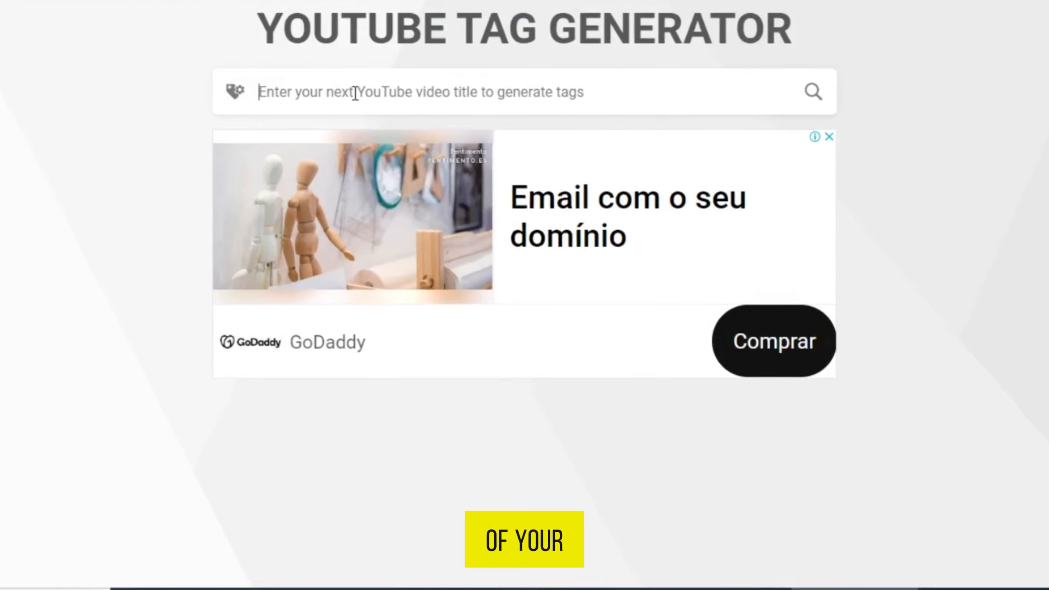
click(399, 198)
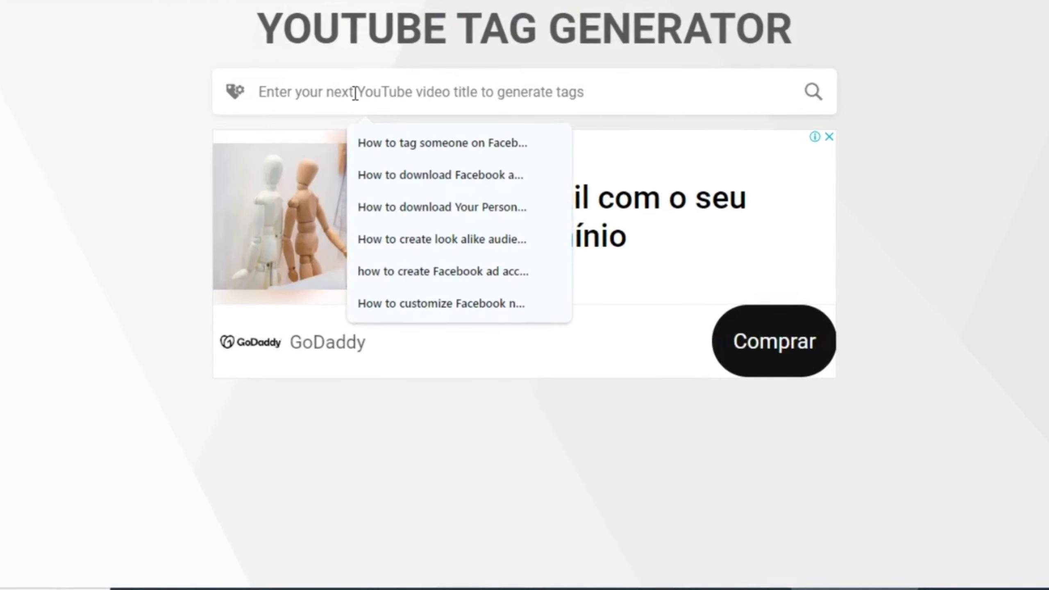
key(ctrl+v)
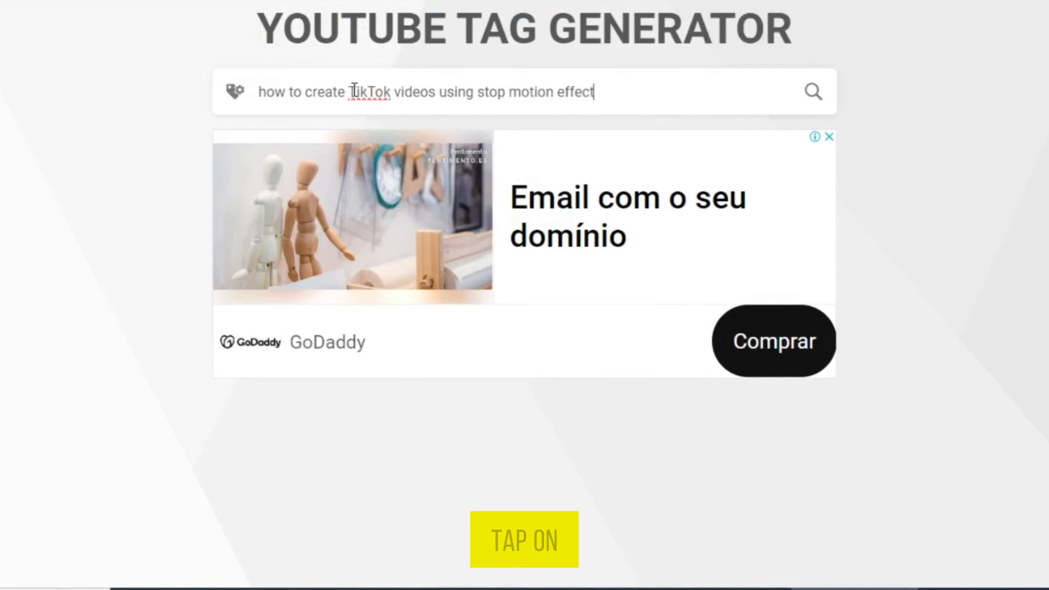
click(807, 103)
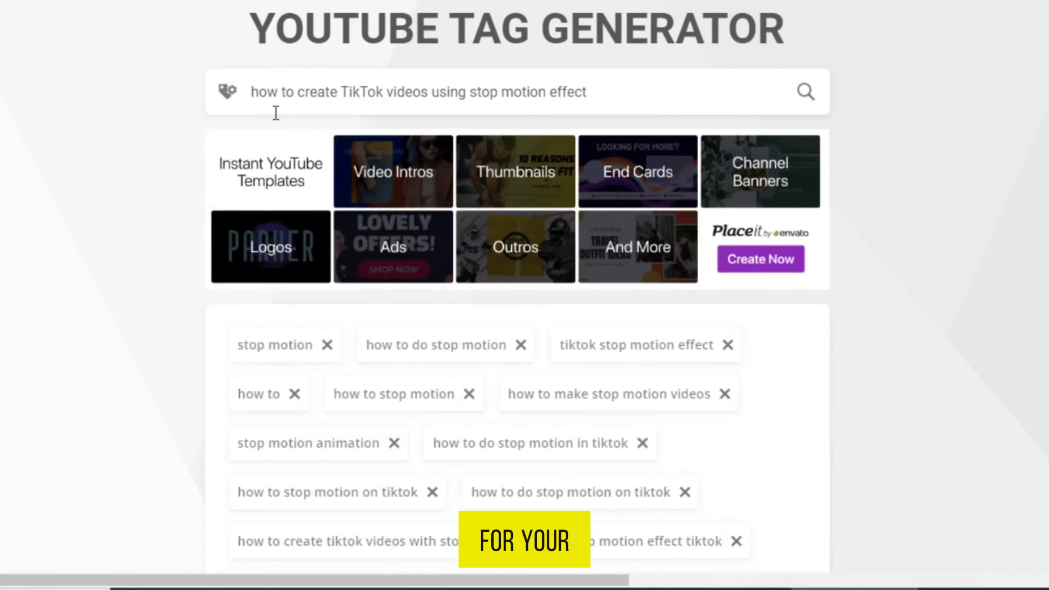
Copy all the generated tags and paste them into the video's Tags field in YouTube Studio
scroll(535, 159, down, 4)
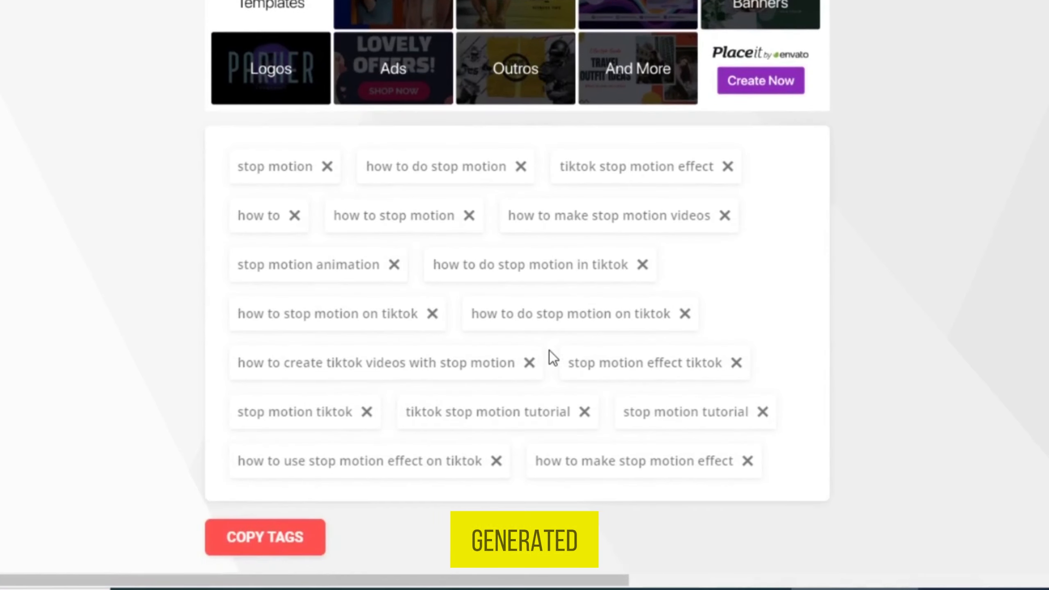
scroll(549, 350, down, 2)
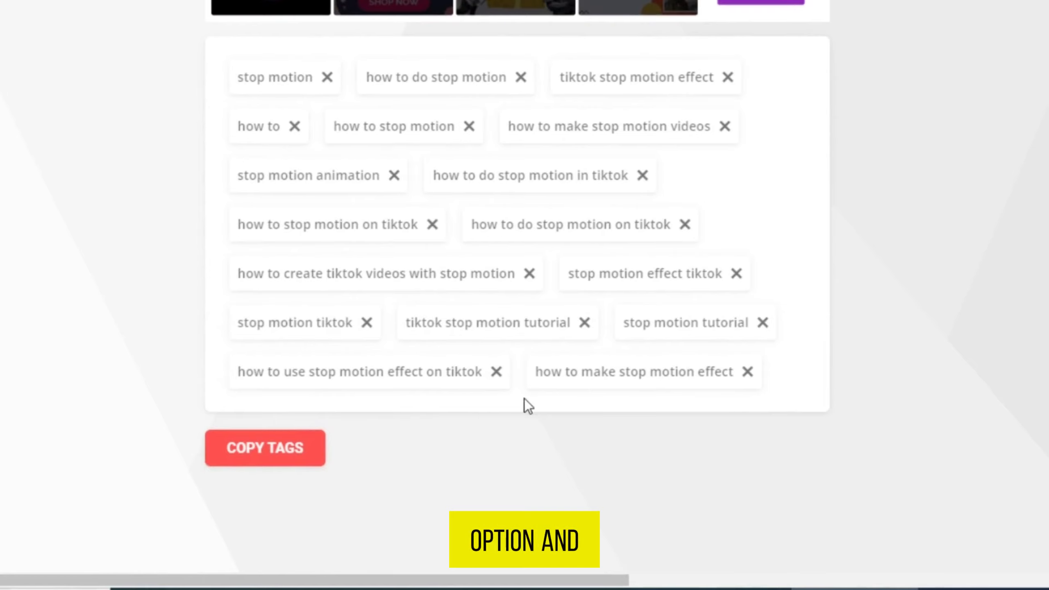
click(294, 466)
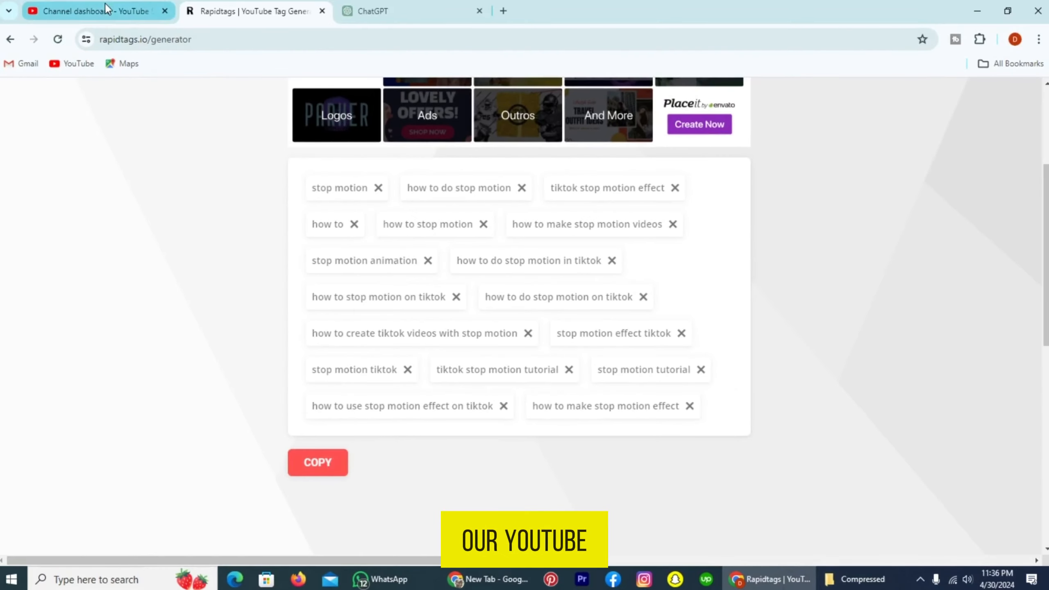
click(62, 11)
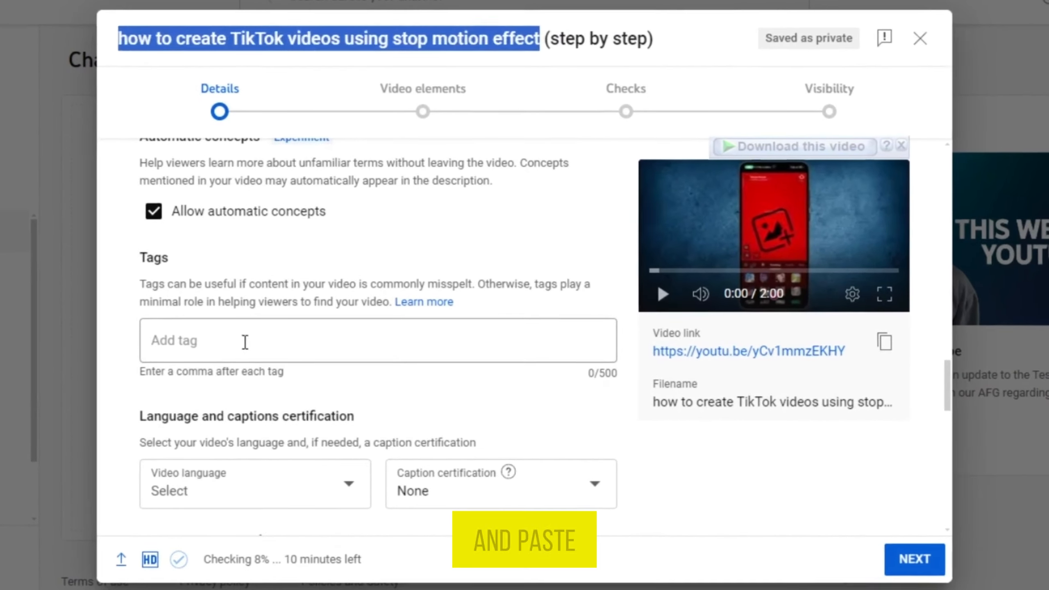
click(245, 341)
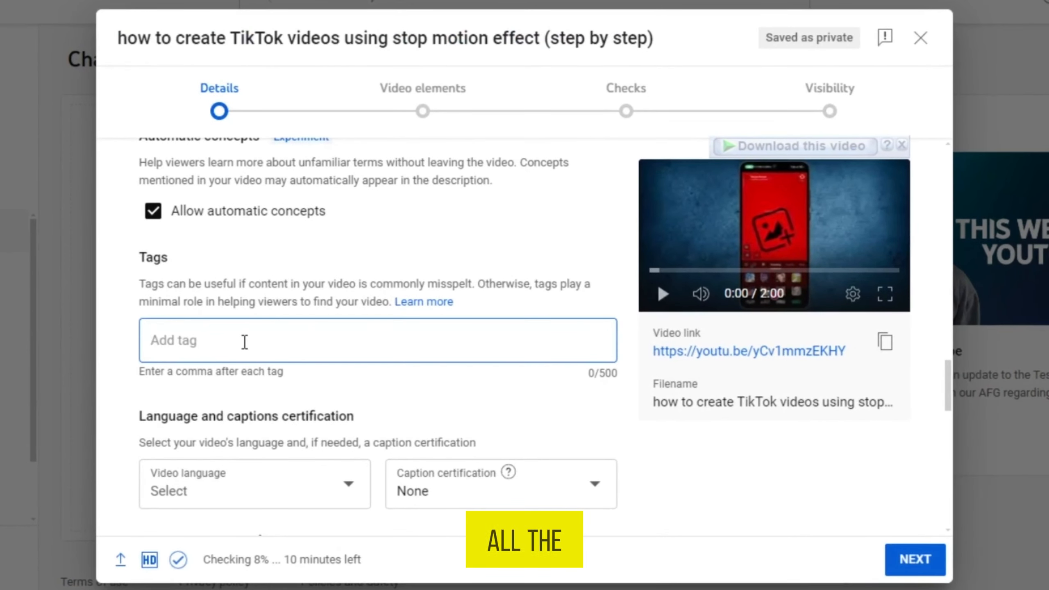
key(ctrl+v)
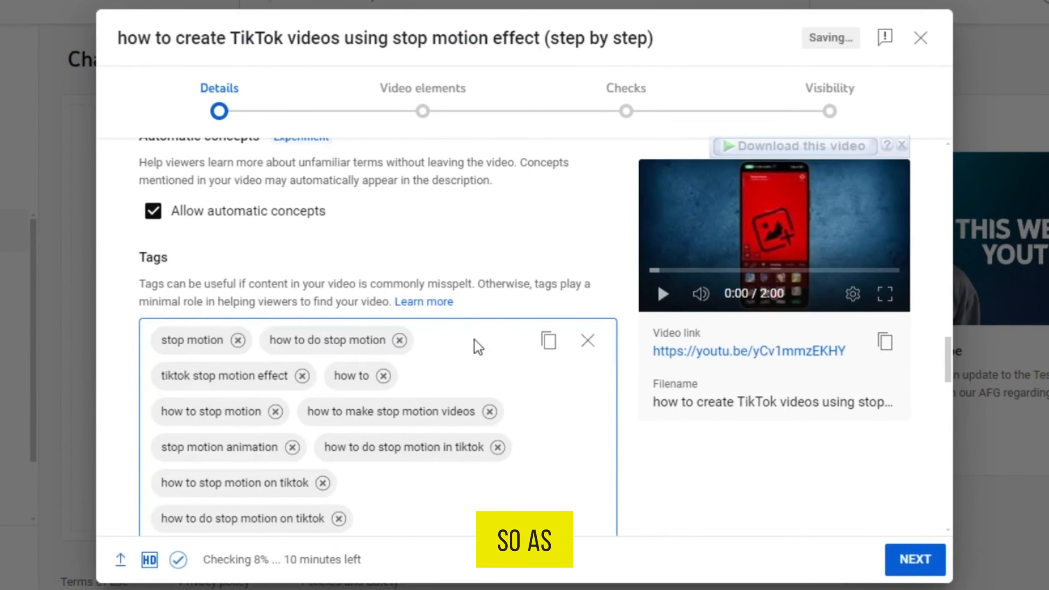
Advance the upload through Video elements and Checks to the Visibility stage without adding any elements
scroll(622, 435, up, 15)
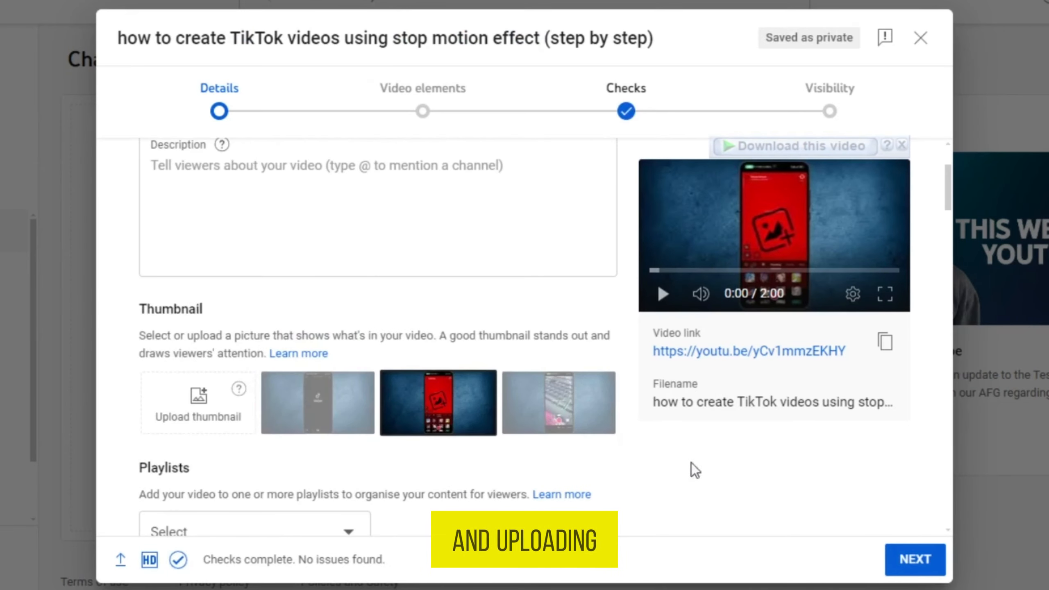
click(907, 560)
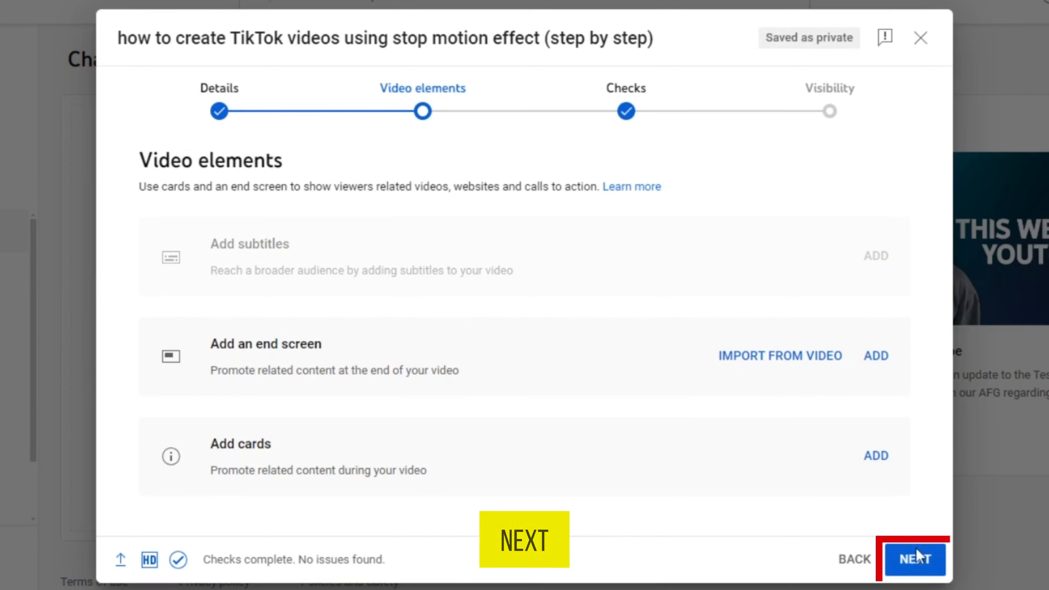
click(916, 562)
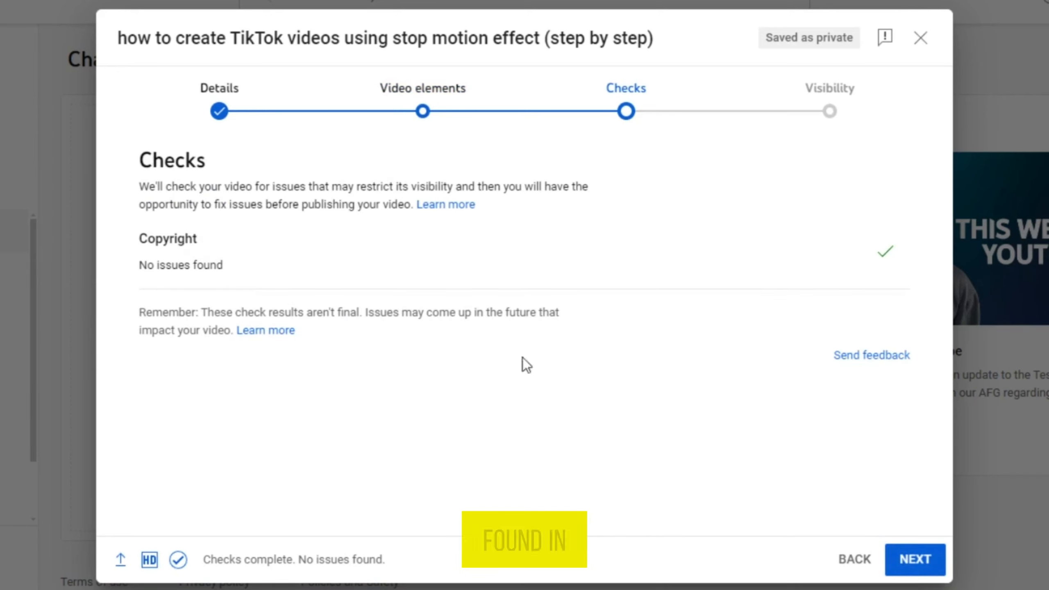
click(915, 560)
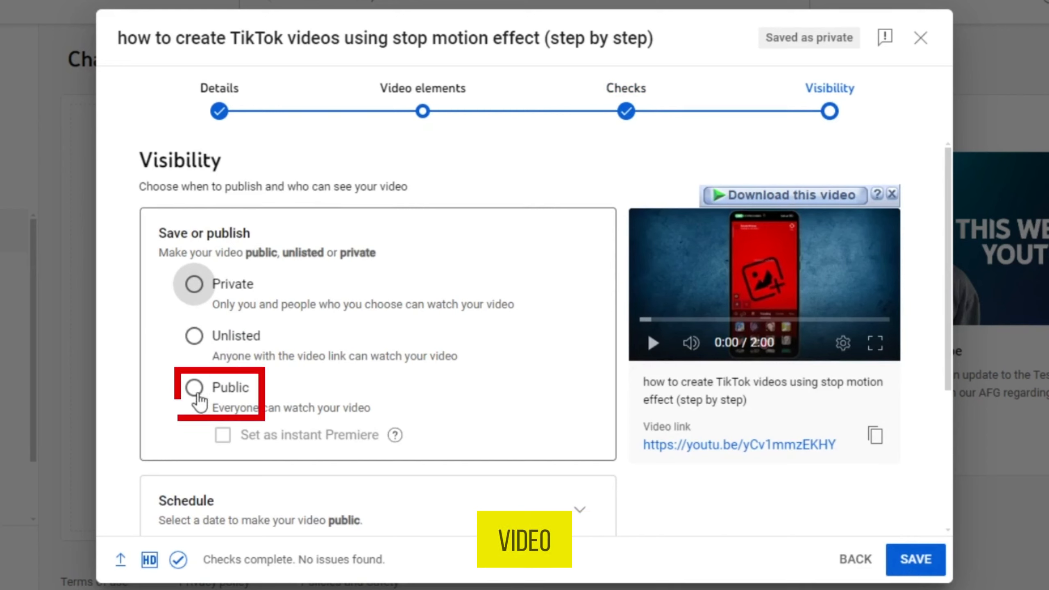
Set the video's visibility to Public, view the schedule options, and return to the save or publish choices
click(202, 390)
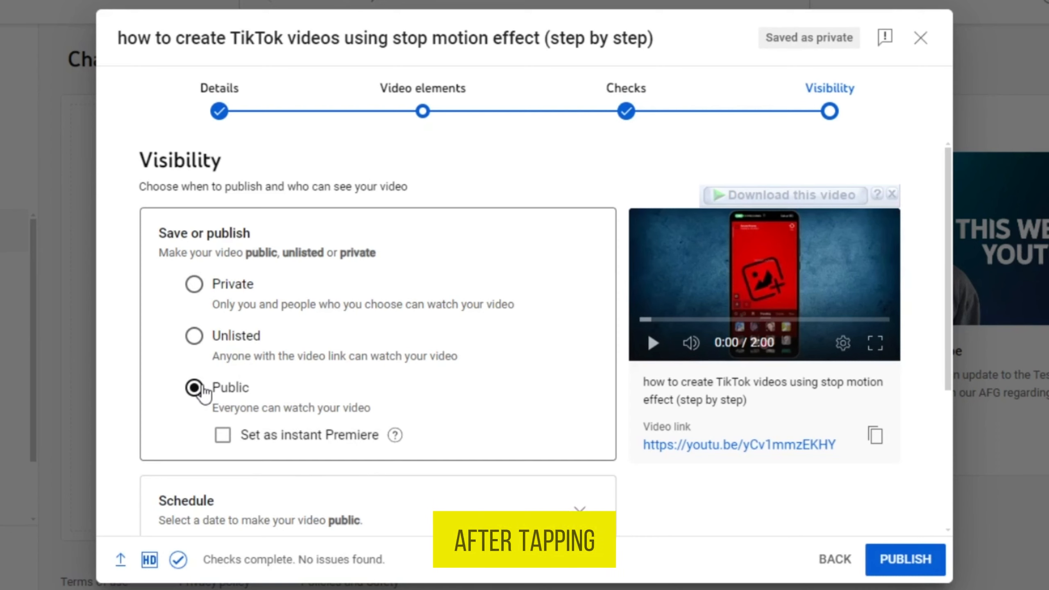
scroll(204, 392, down, 2)
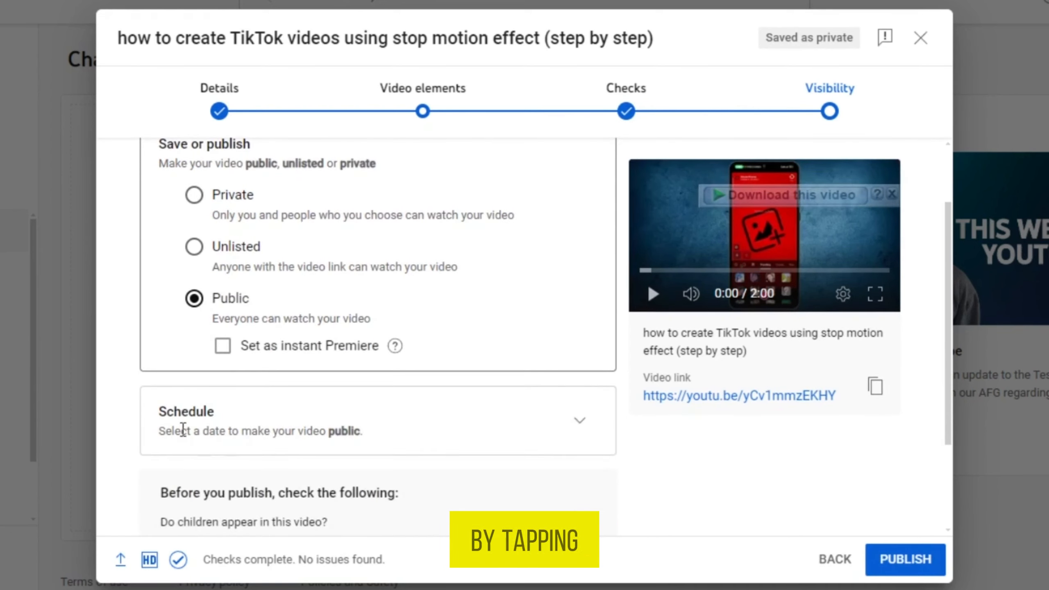
click(574, 434)
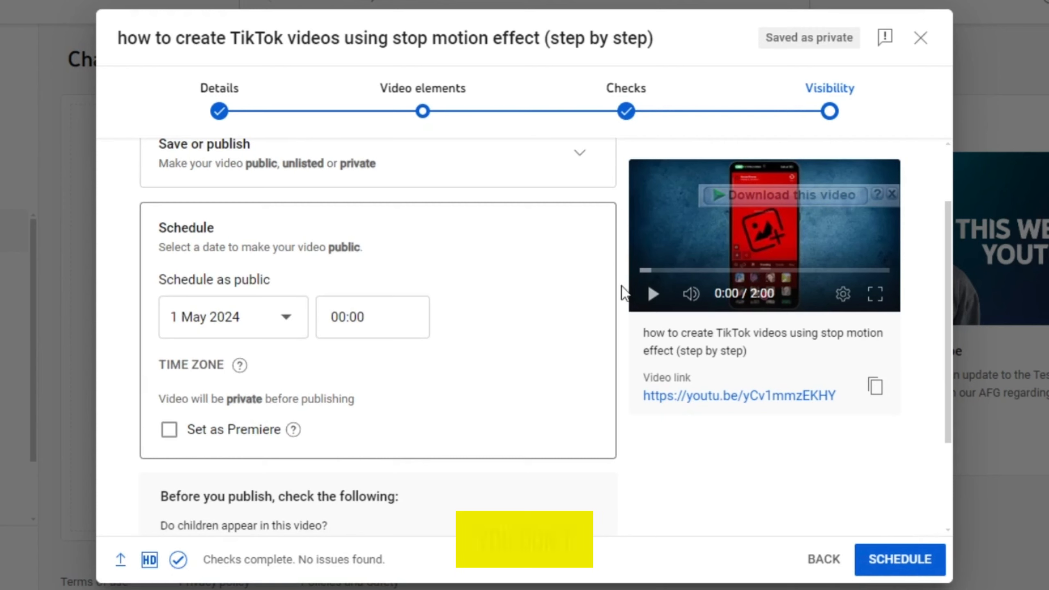
click(579, 153)
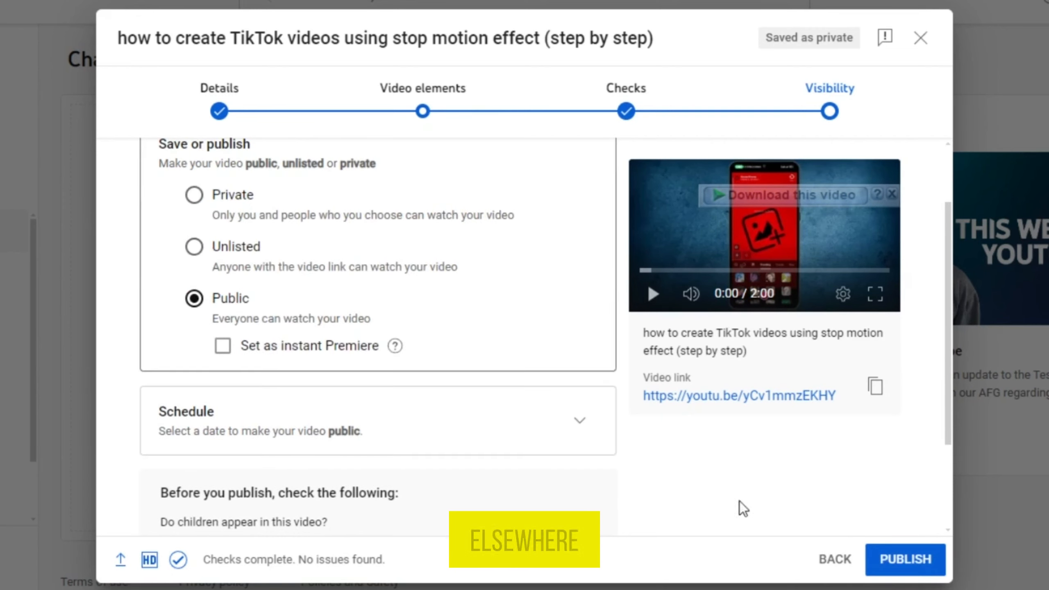